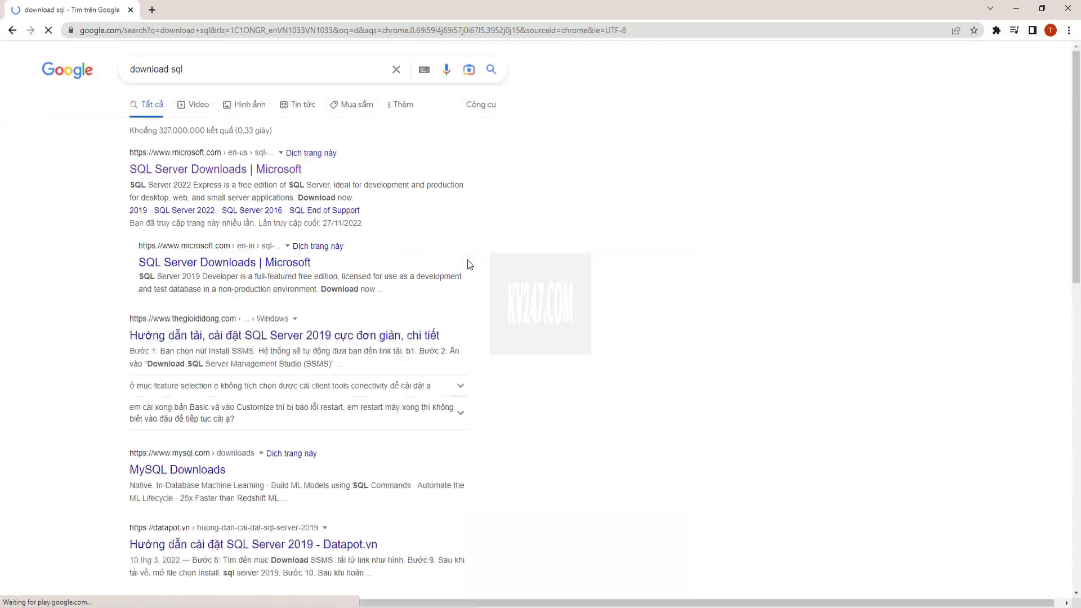
# Step: Download the free SQL Server 2022 Developer edition installer from Microsoft's SQL Server Downloads page
pyautogui.click(272, 171)
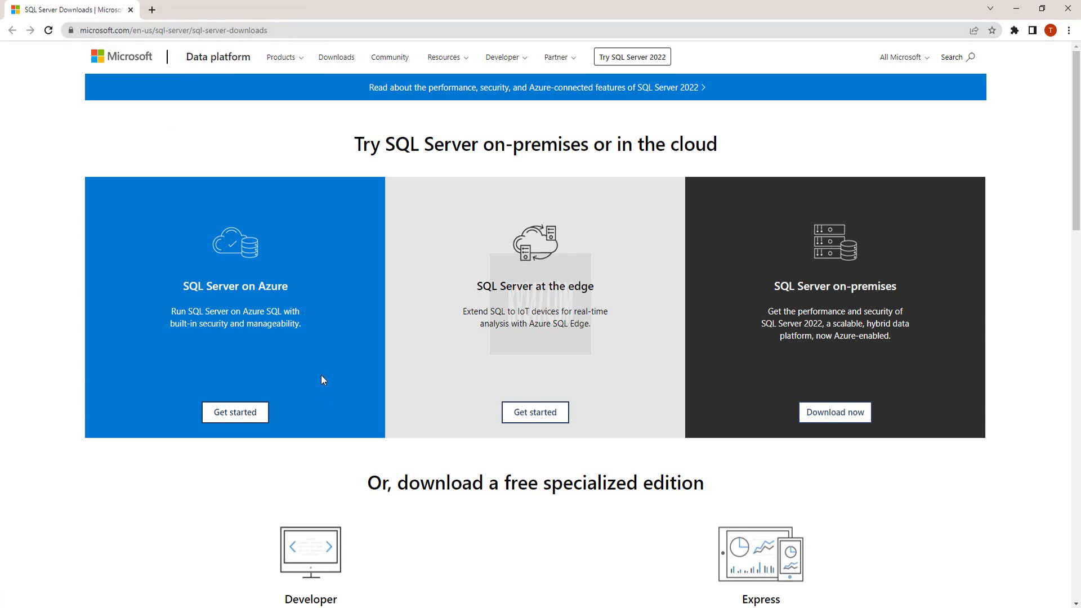
pyautogui.scroll(-4, 320, 373)
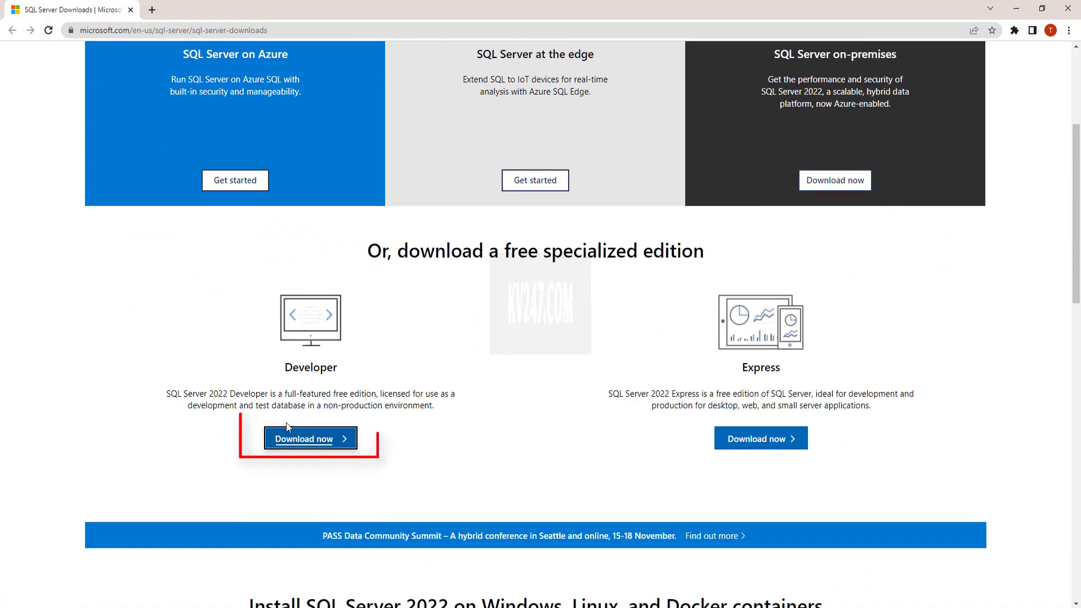
pyautogui.click(318, 439)
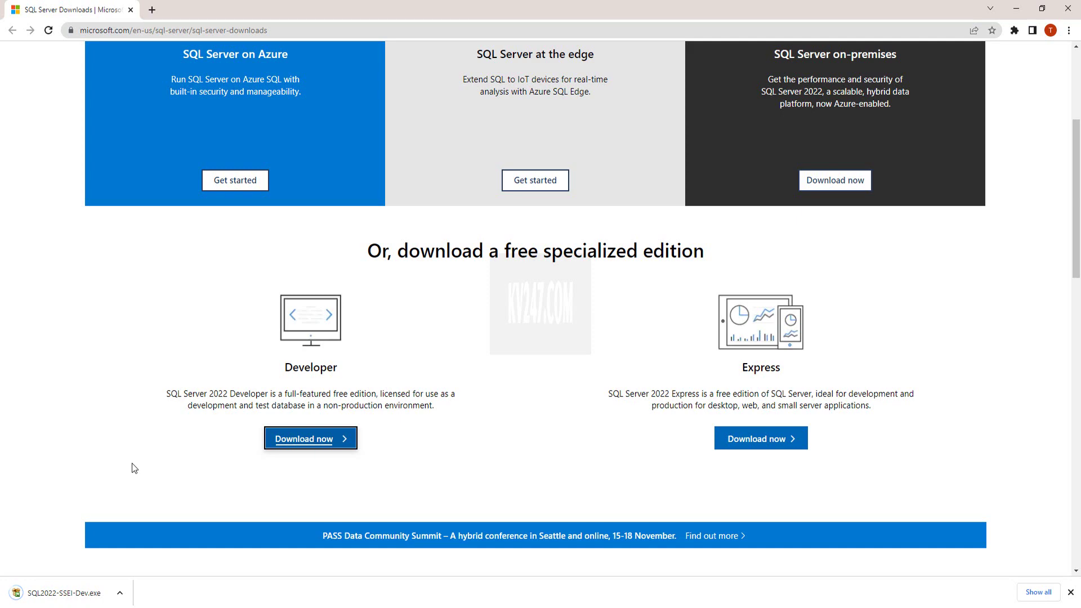
# Step: Show the downloaded SQL2022-SSEI-Dev file in its folder and run it
pyautogui.click(126, 598)
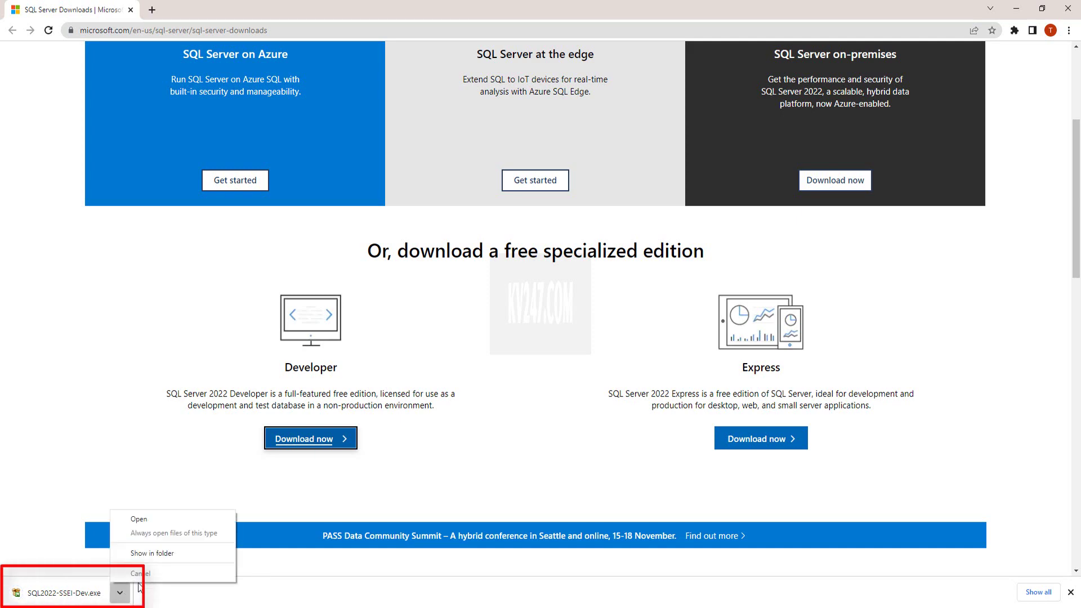
pyautogui.click(158, 558)
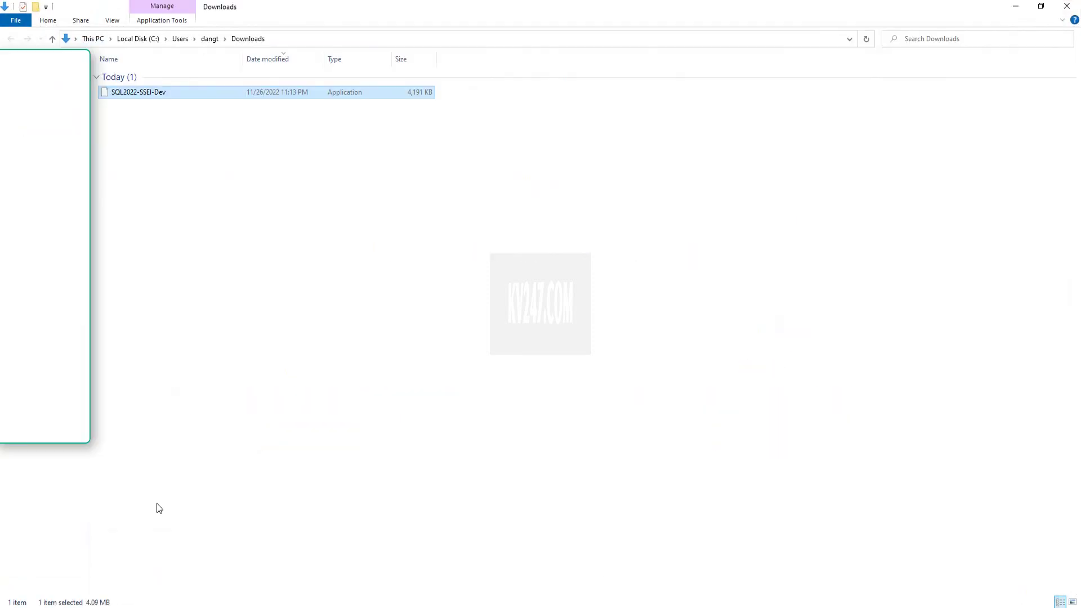
pyautogui.doubleClick(167, 94)
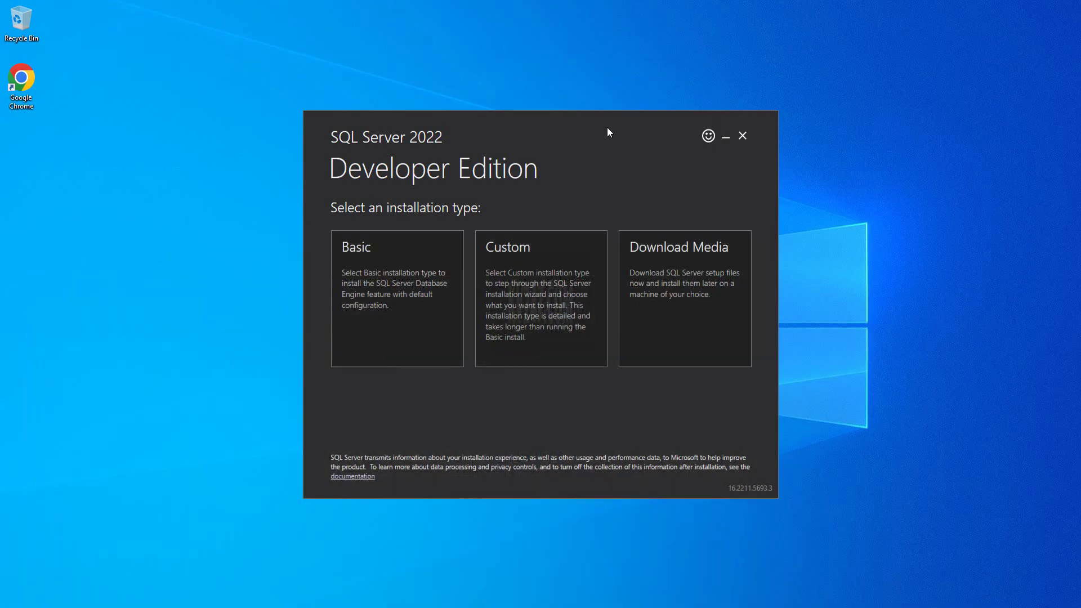
# Step: Choose the Download Media installation type and download the English ISO package to the Downloads folder
pyautogui.moveTo(607, 127); pyautogui.dragTo(582, 100)
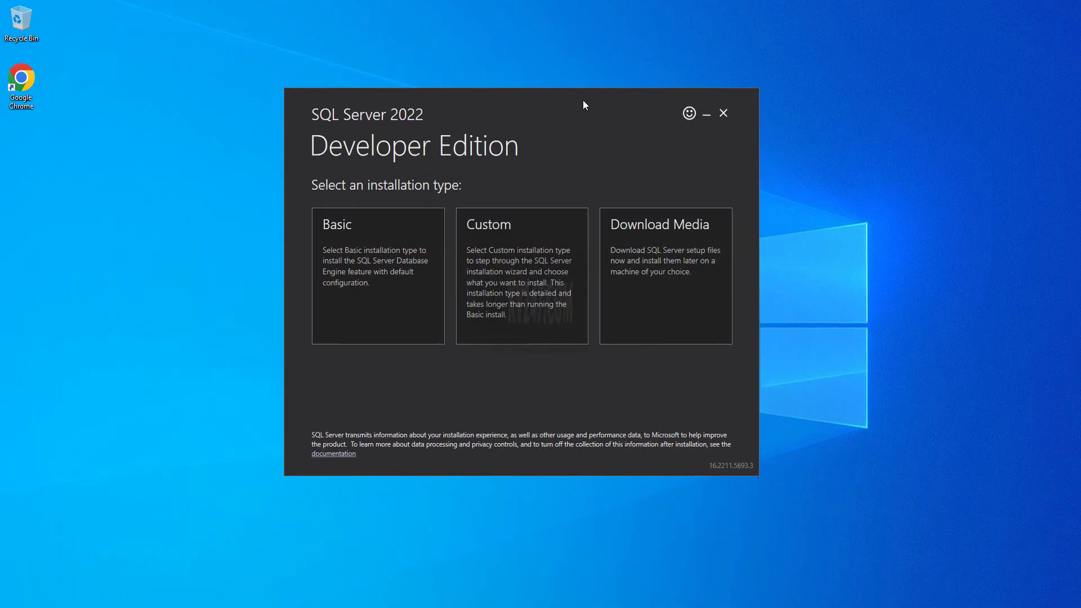
pyautogui.click(656, 262)
pyautogui.click(315, 257)
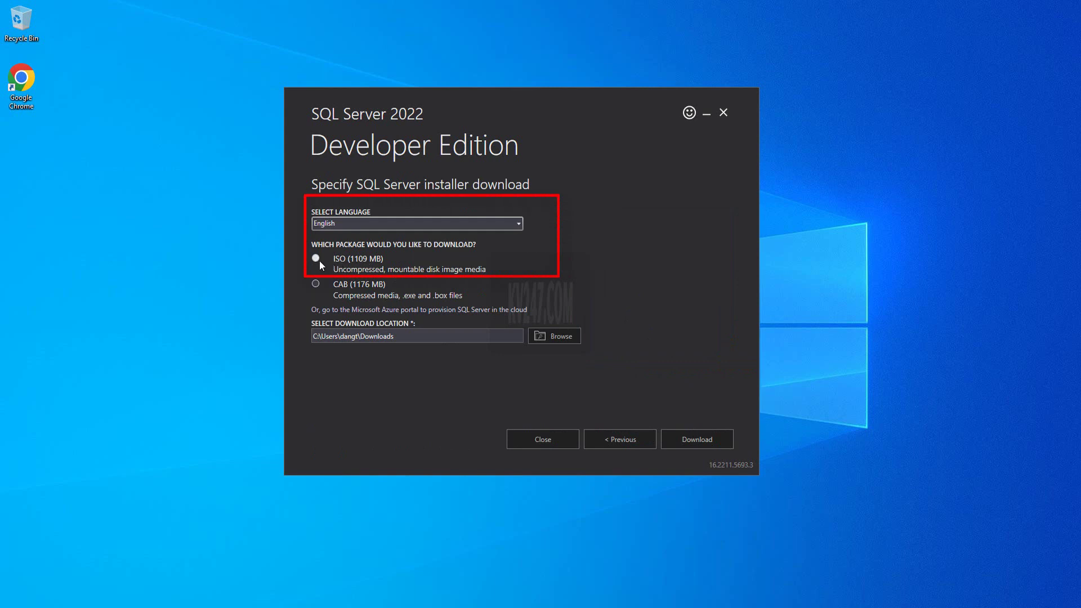
pyautogui.click(700, 441)
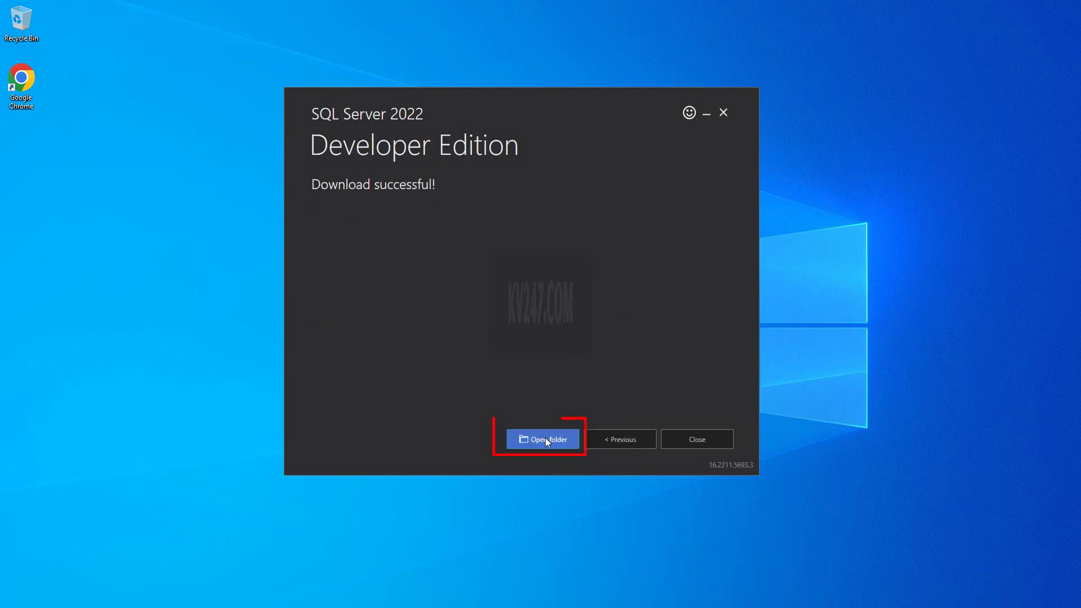
# Step: Open the download folder and mount the SQLServer2022-x64-ENU-Dev disc image
pyautogui.click(545, 438)
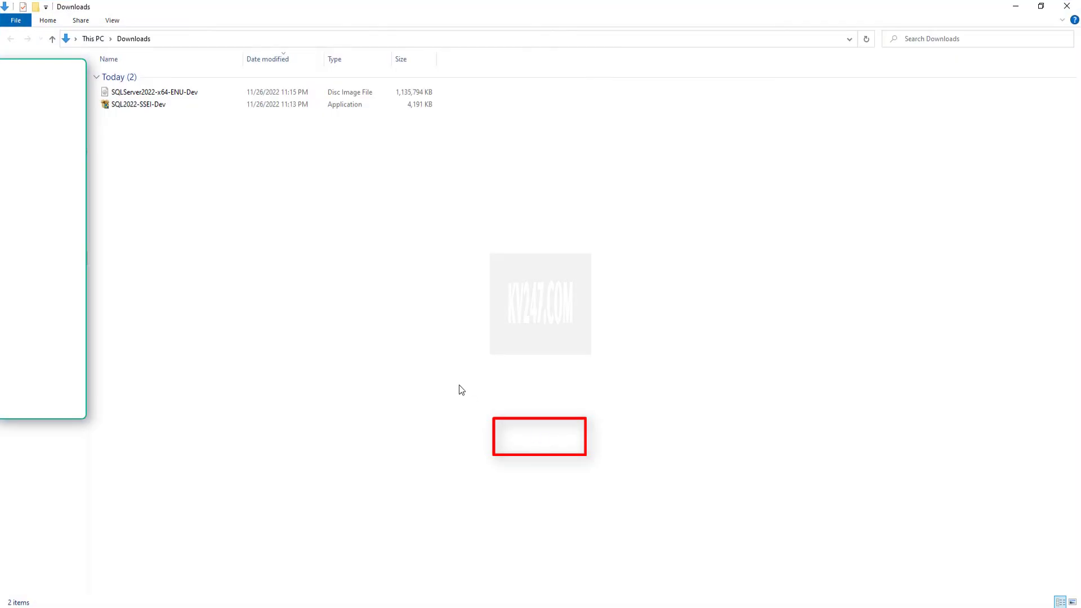
pyautogui.click(178, 98)
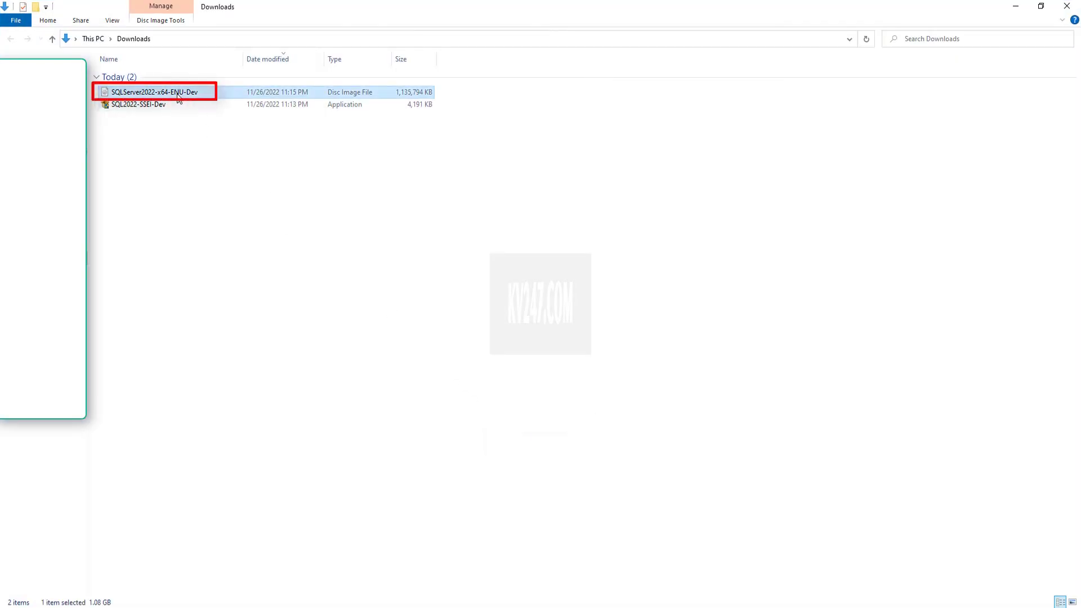
pyautogui.rightClick(178, 97)
pyautogui.click(205, 103)
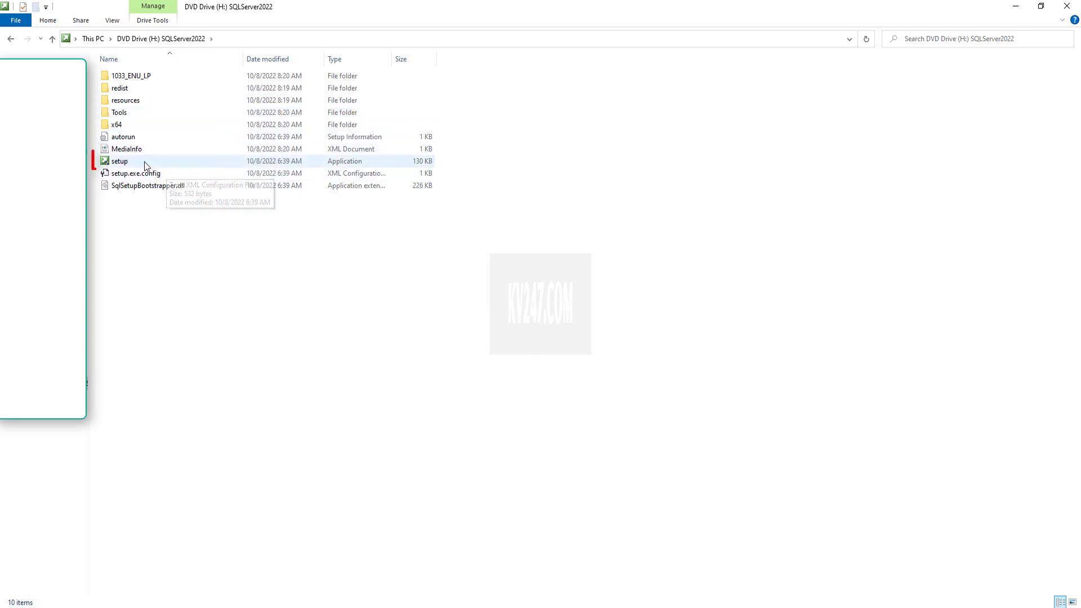
# Step: Run setup from the mounted SQLServer2022 drive, minimize the folder window and close the finished media downloader
pyautogui.click(120, 161)
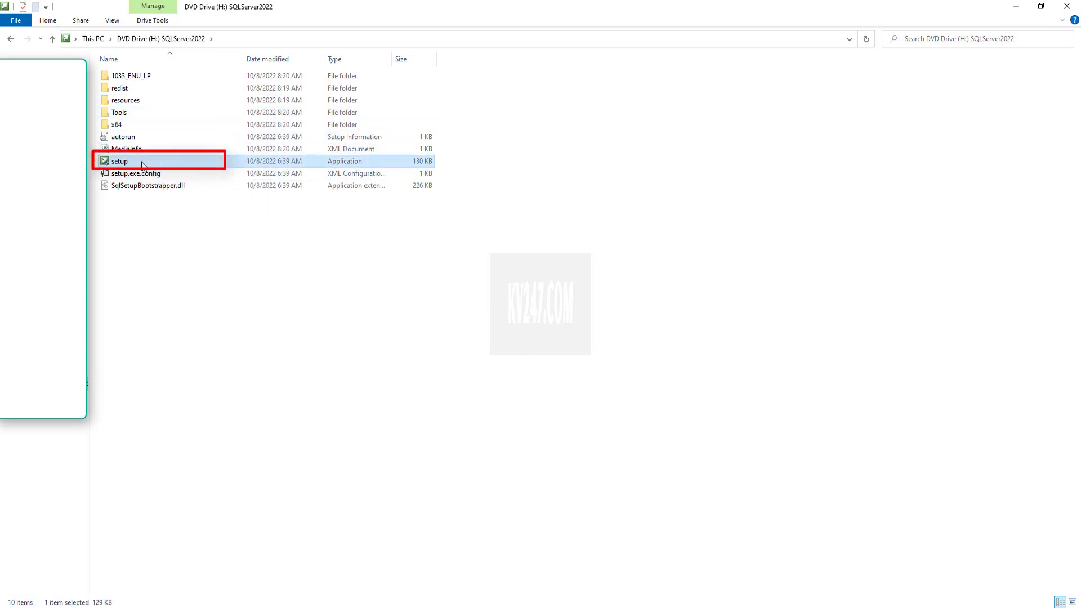
pyautogui.doubleClick(142, 164)
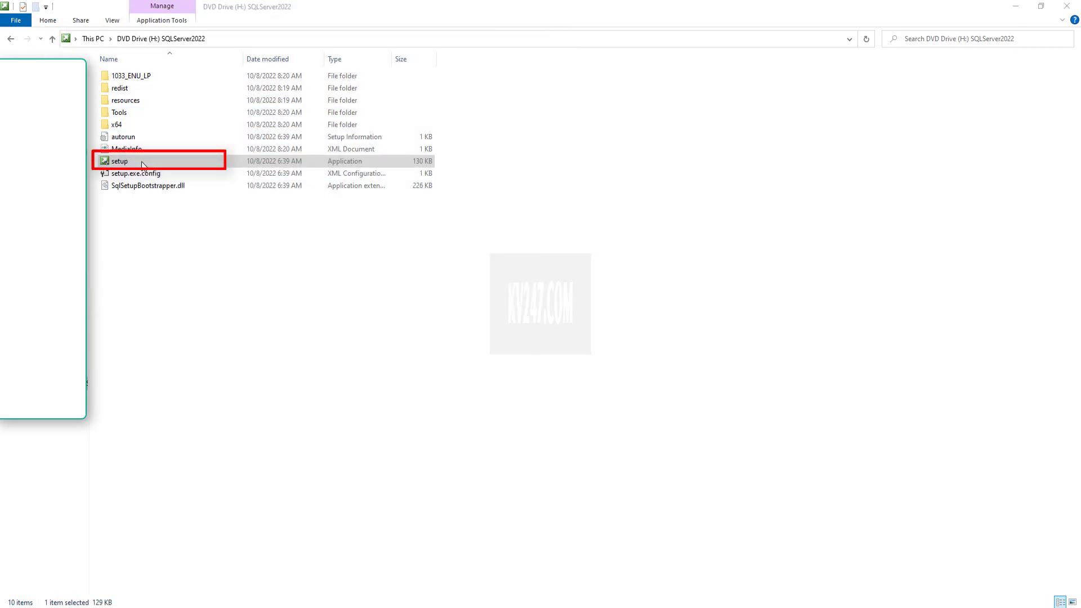
pyautogui.click(1015, 9)
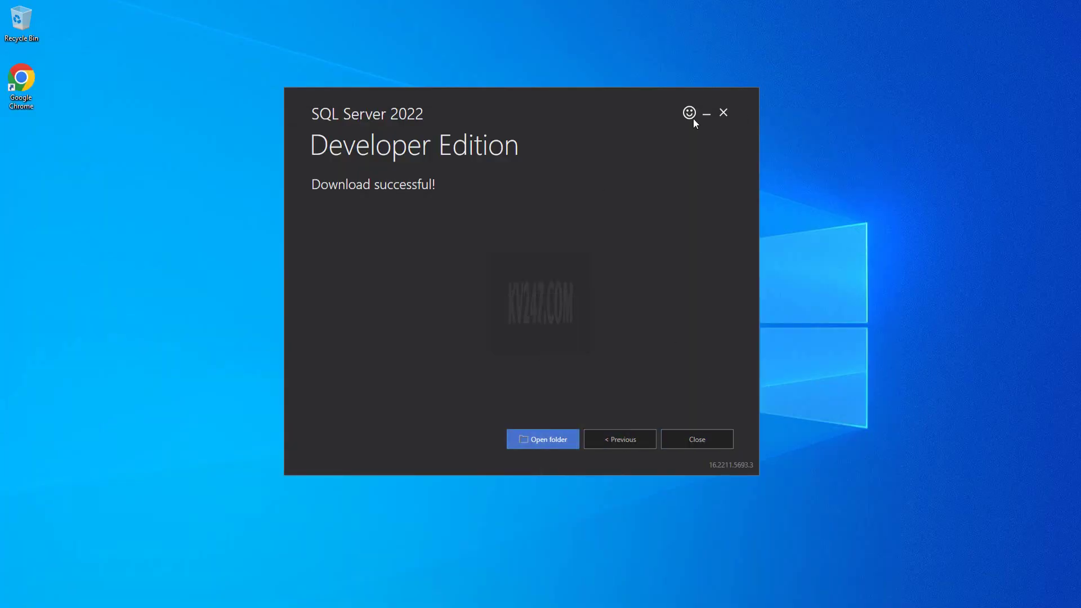
pyautogui.click(722, 112)
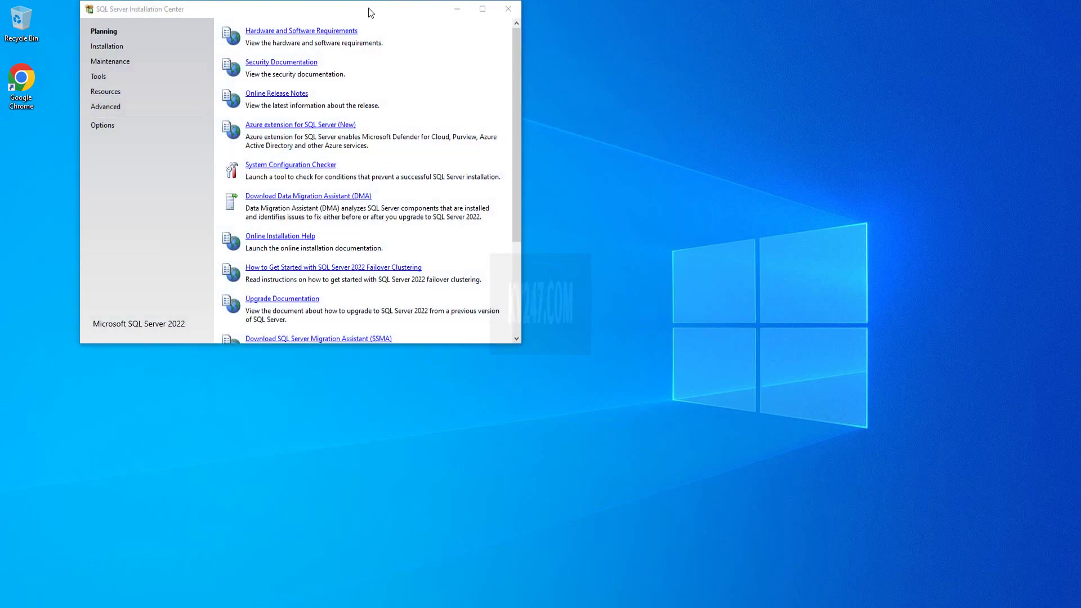
# Step: Start a new SQL Server standalone installation from the SQL Server Installation Center
pyautogui.moveTo(419, 57); pyautogui.dragTo(460, 98)
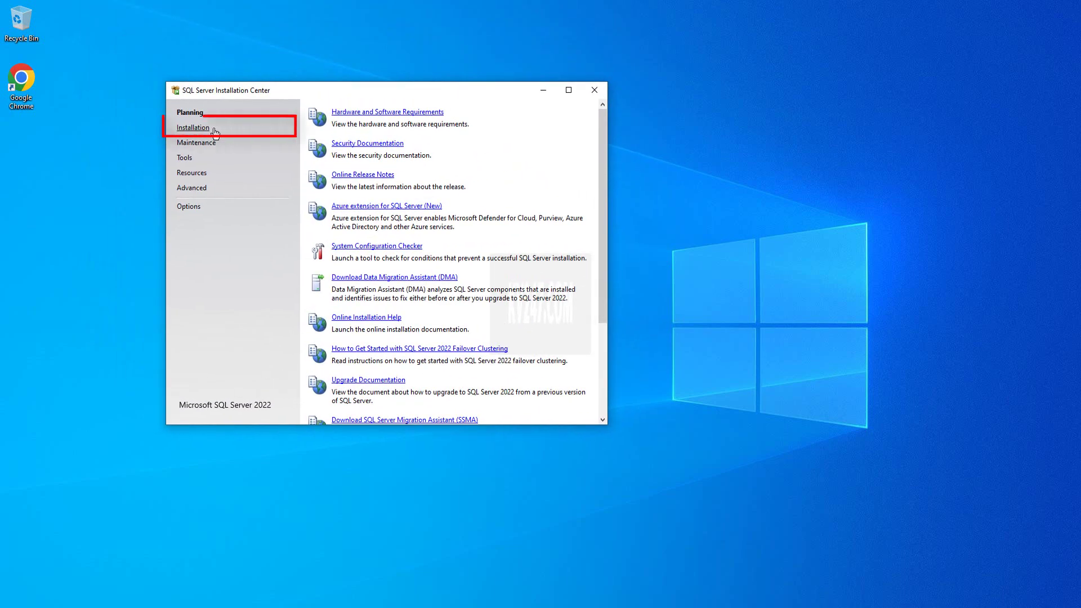
pyautogui.click(194, 128)
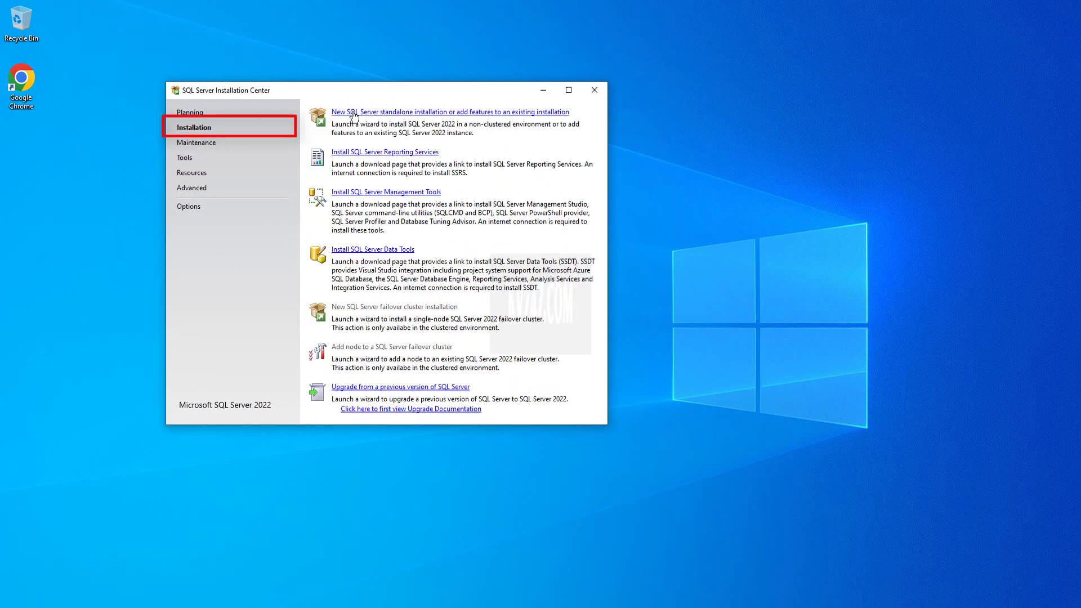
pyautogui.click(377, 116)
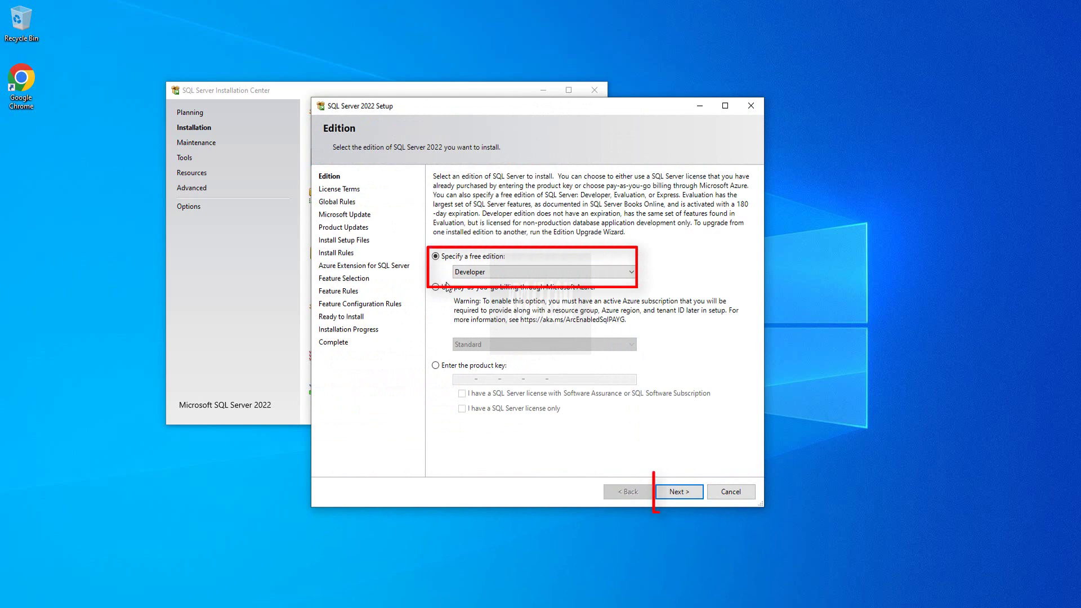
# Step: Keep the free Developer edition, accept the license terms and continue without using Microsoft Update to check for updates
pyautogui.click(678, 492)
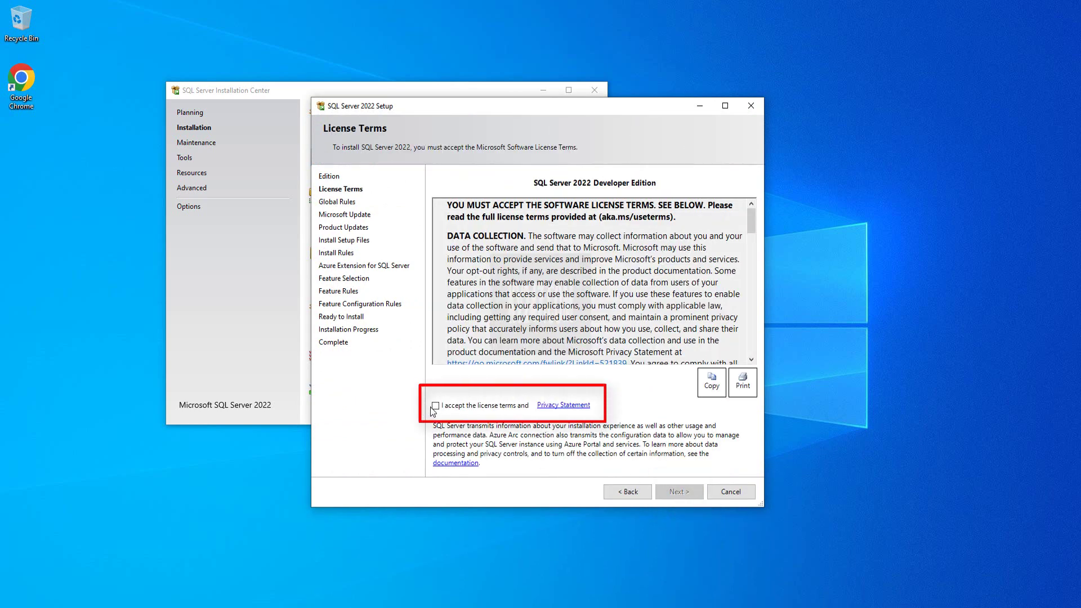
pyautogui.click(435, 406)
pyautogui.click(678, 493)
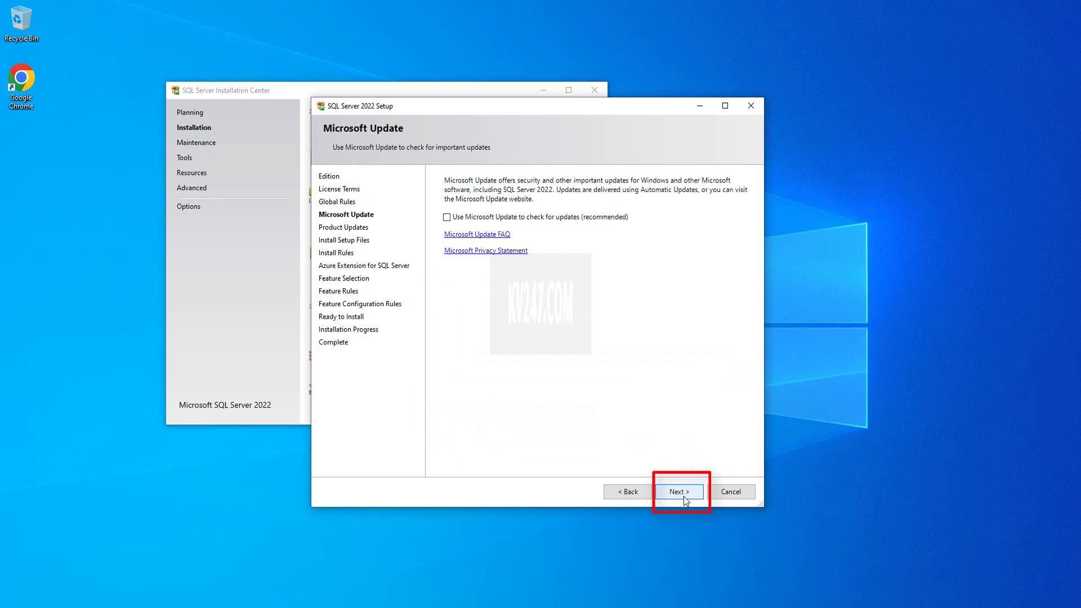
pyautogui.click(679, 494)
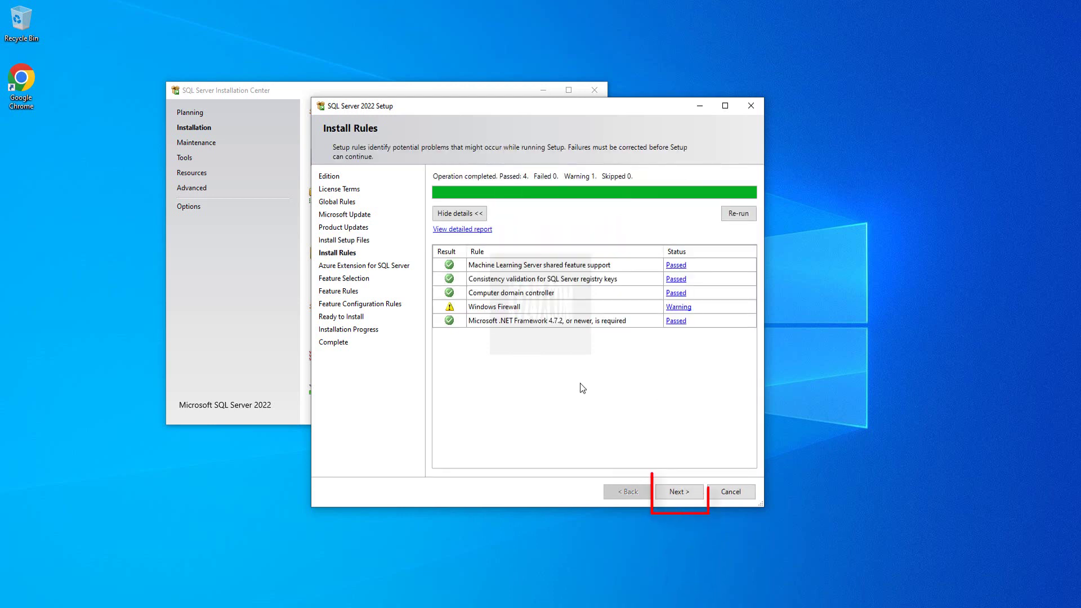
# Step: Continue past the install rules and exclude the Azure Extension for SQL Server from the installation
pyautogui.click(676, 492)
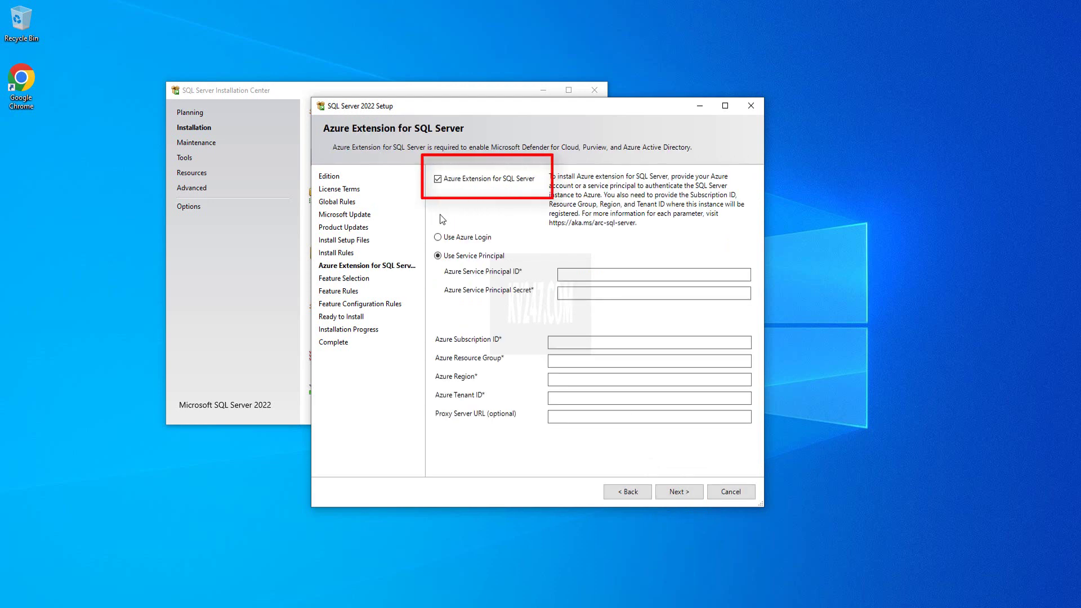
pyautogui.click(437, 179)
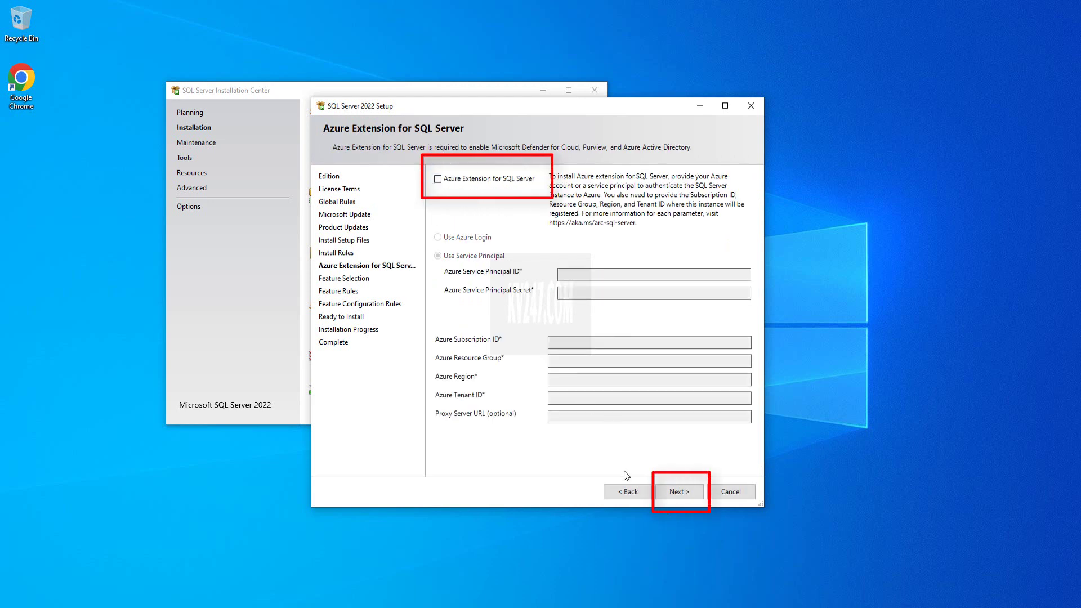
pyautogui.click(677, 492)
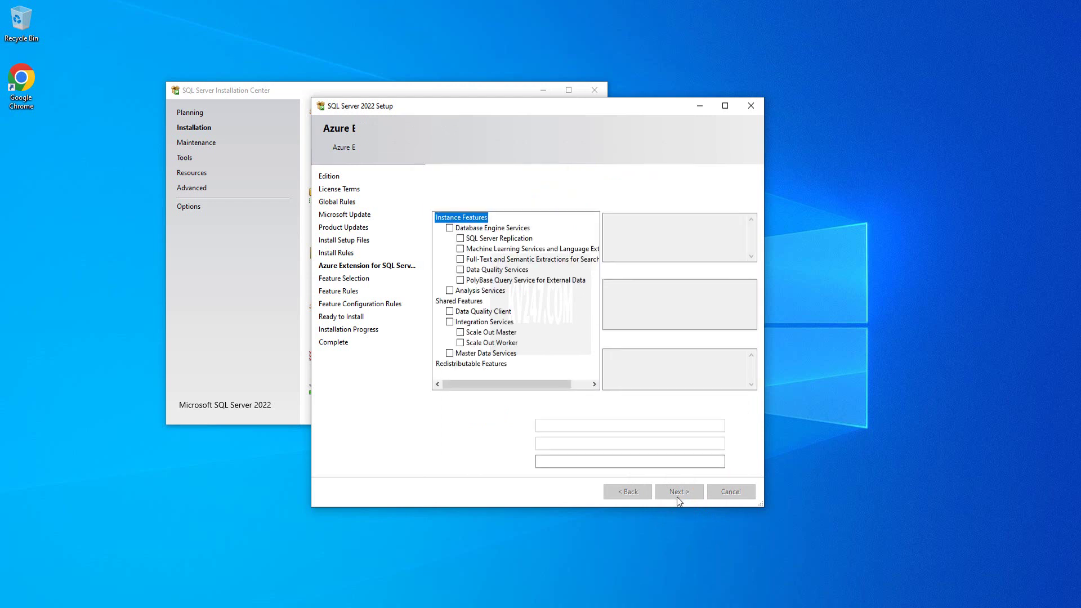
# Step: Select Database Engine Services as the feature to install, keeping the default instance MSSQLSERVER and the default service accounts
pyautogui.click(449, 228)
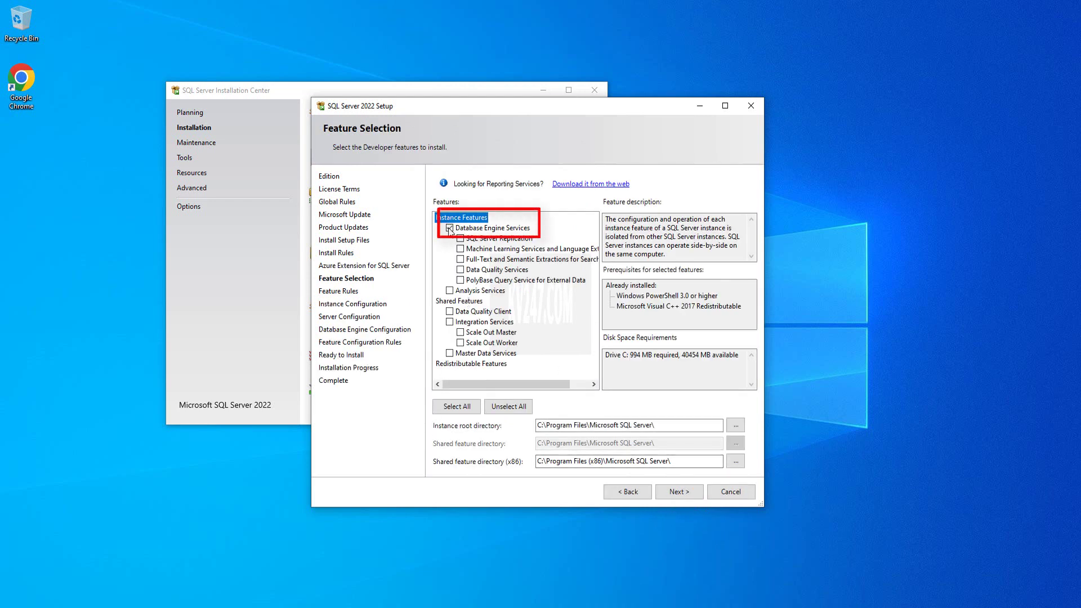
pyautogui.click(679, 492)
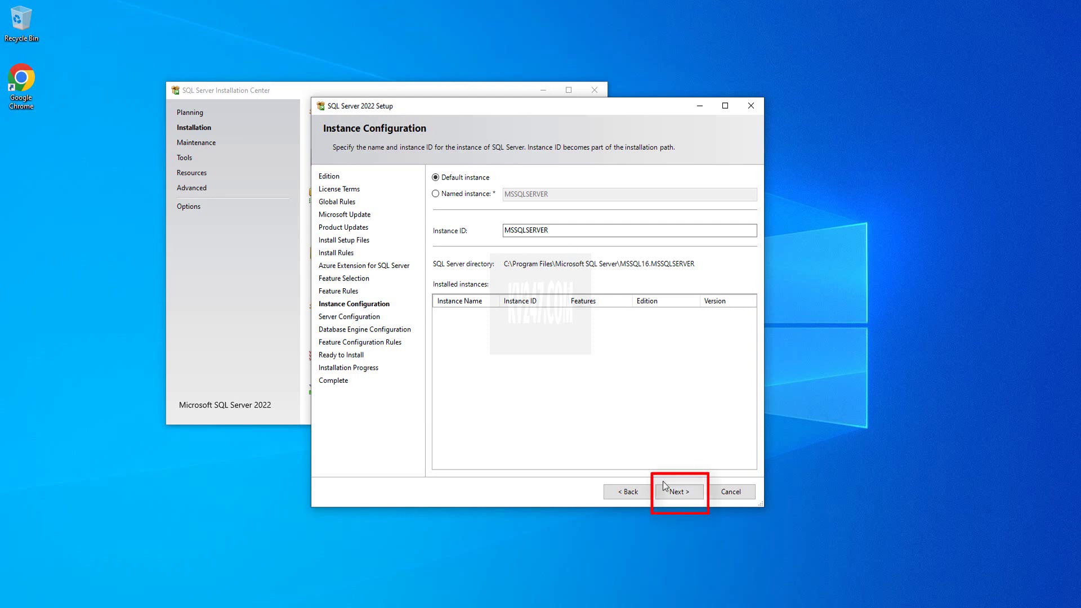
pyautogui.click(680, 493)
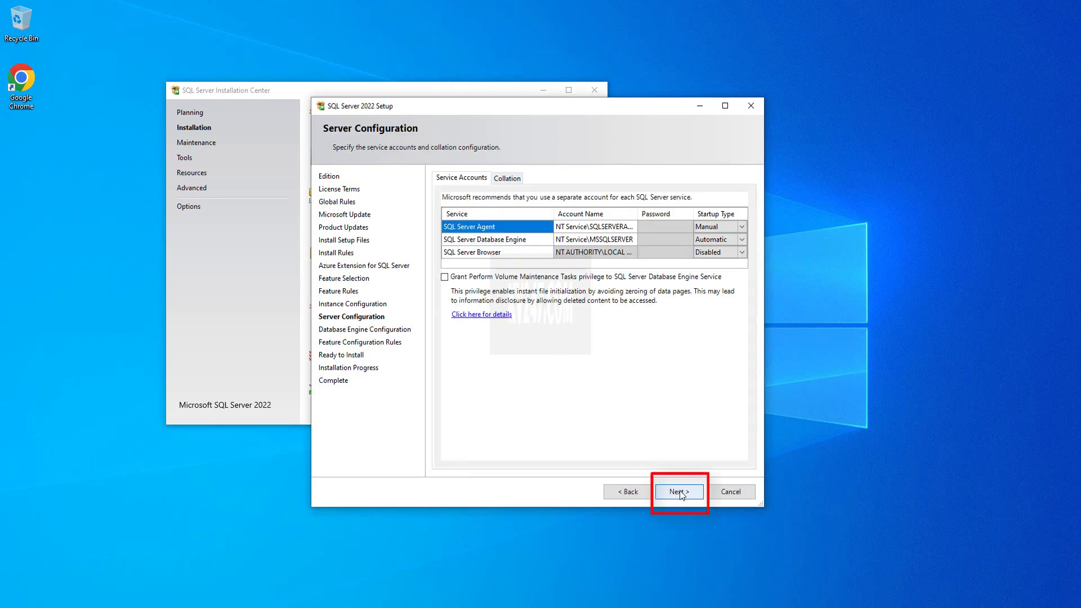
pyautogui.click(680, 494)
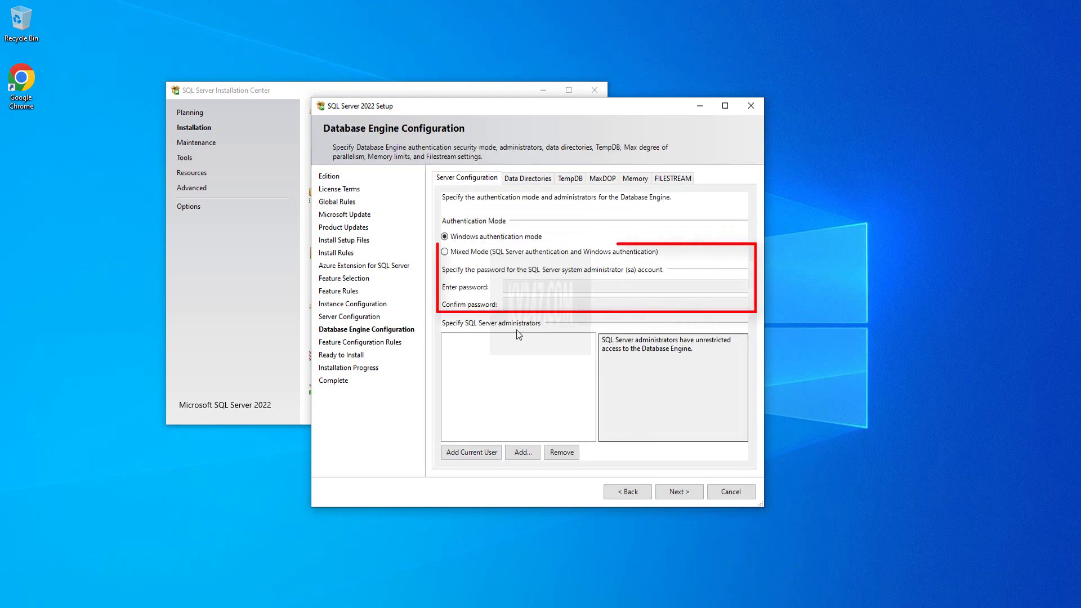
# Step: Set Mixed Mode authentication with an entered and confirmed sa account password, and add the current user as SQL Server administrator
pyautogui.click(445, 253)
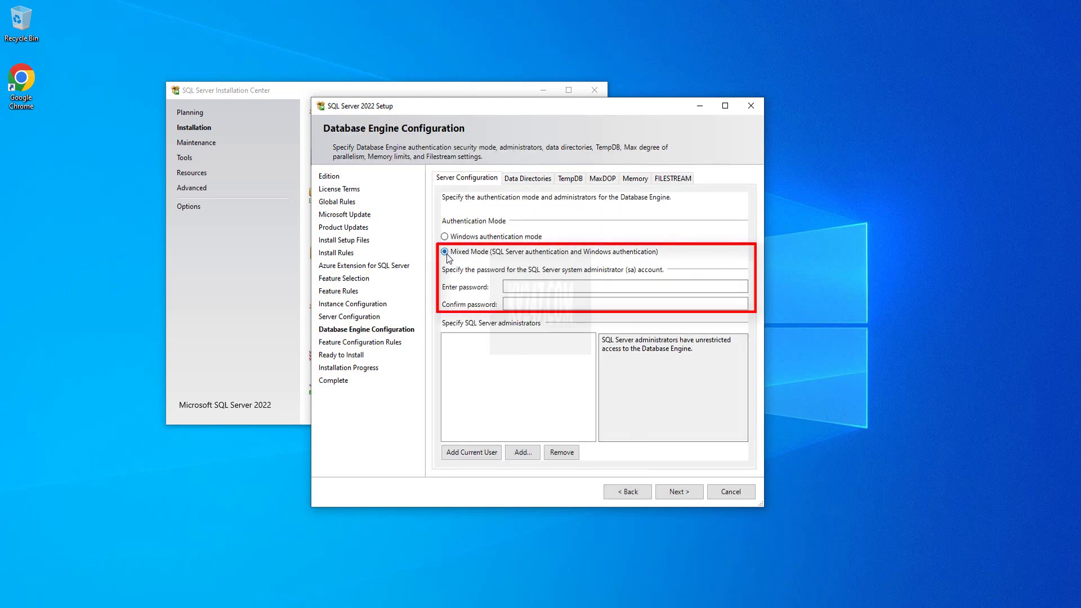
pyautogui.click(514, 285)
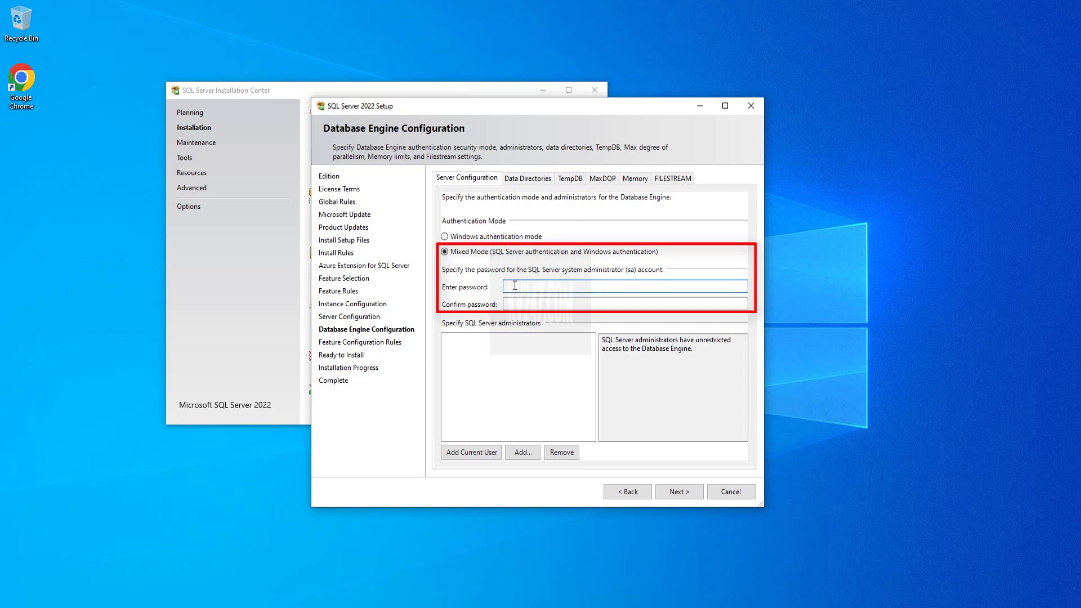
pyautogui.write('••••••••••••••••••')
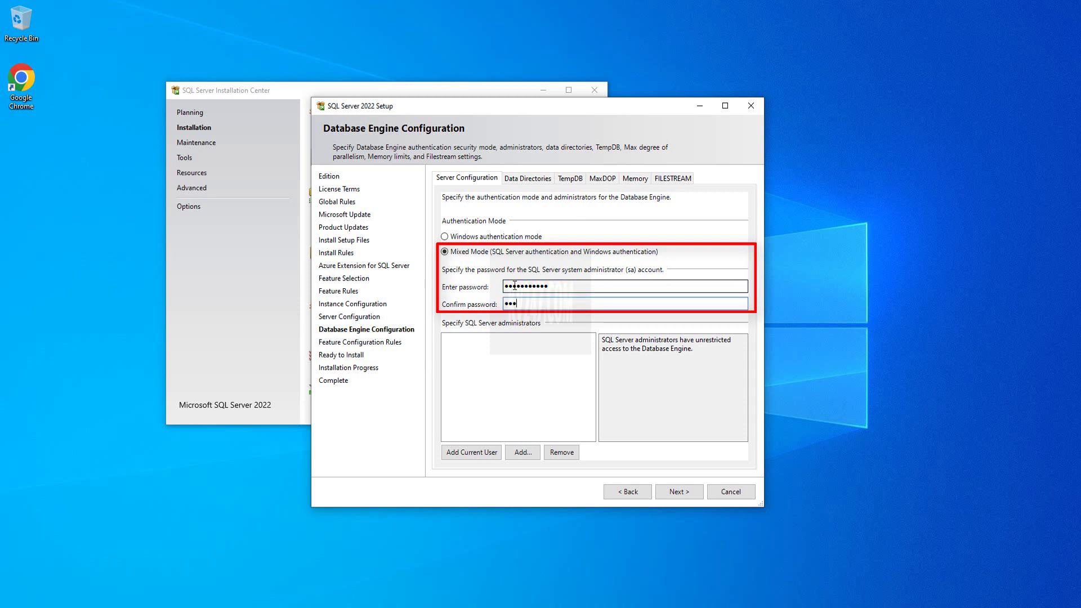
pyautogui.write('•••')
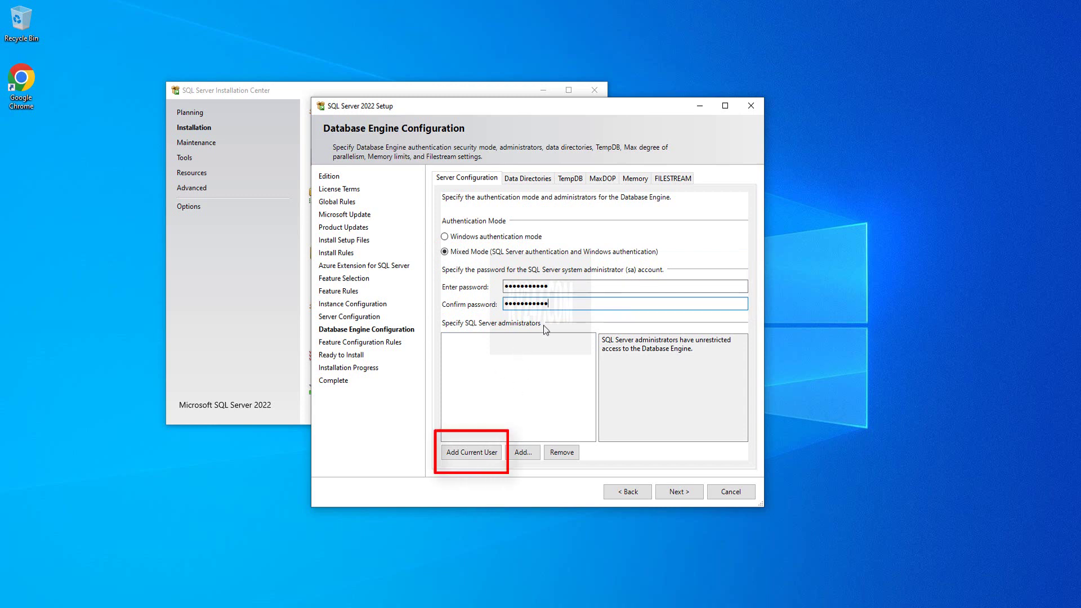
pyautogui.click(485, 453)
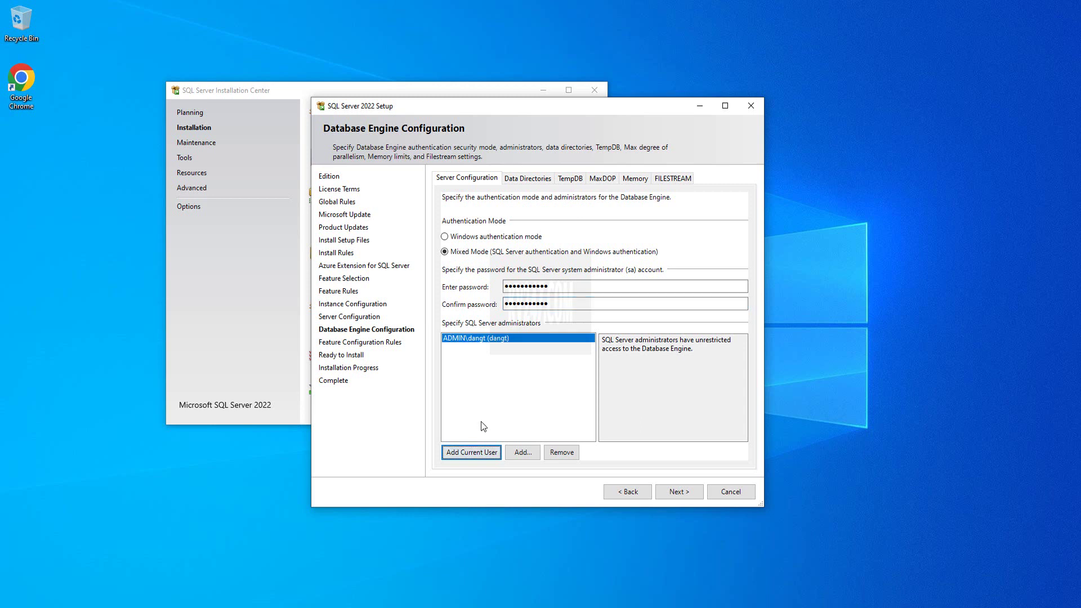
pyautogui.click(677, 494)
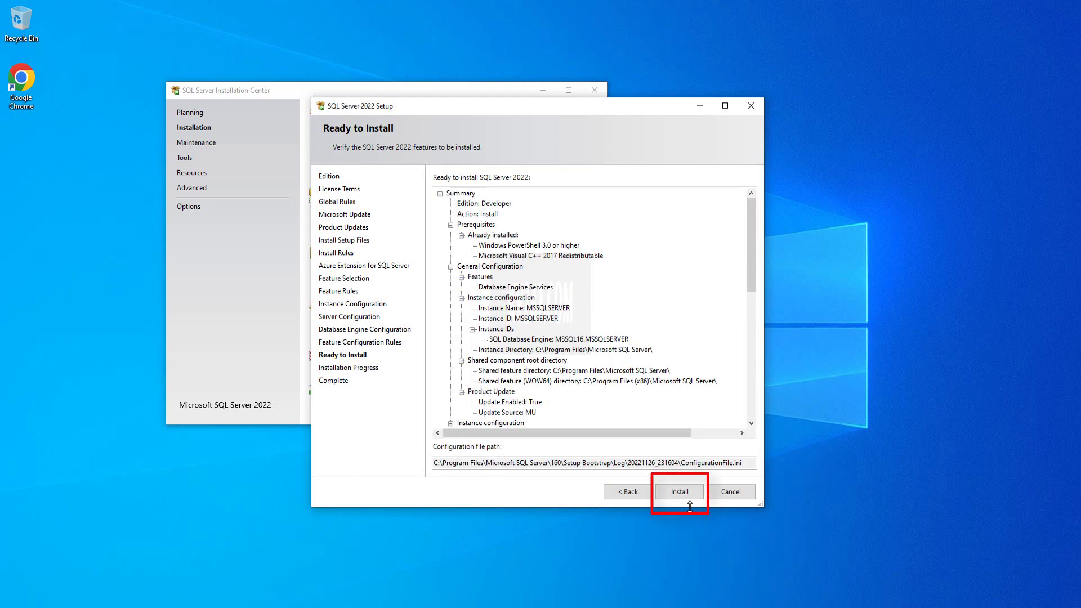
# Step: Install SQL Server 2022 with the configured settings, then close the finished setup wizard and the Installation Center
pyautogui.click(681, 492)
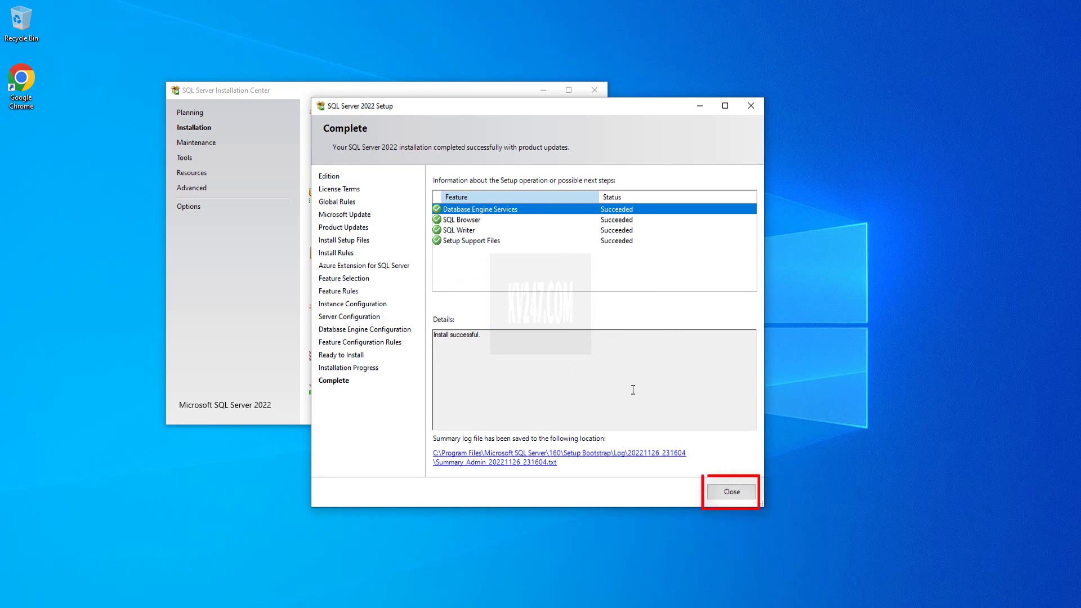
pyautogui.click(719, 493)
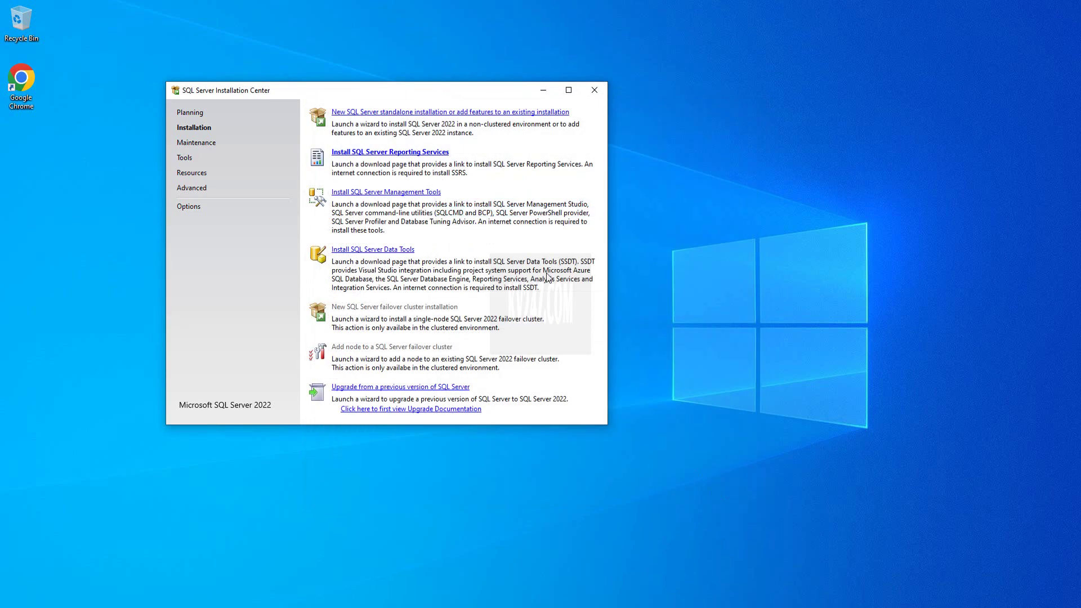
pyautogui.click(596, 94)
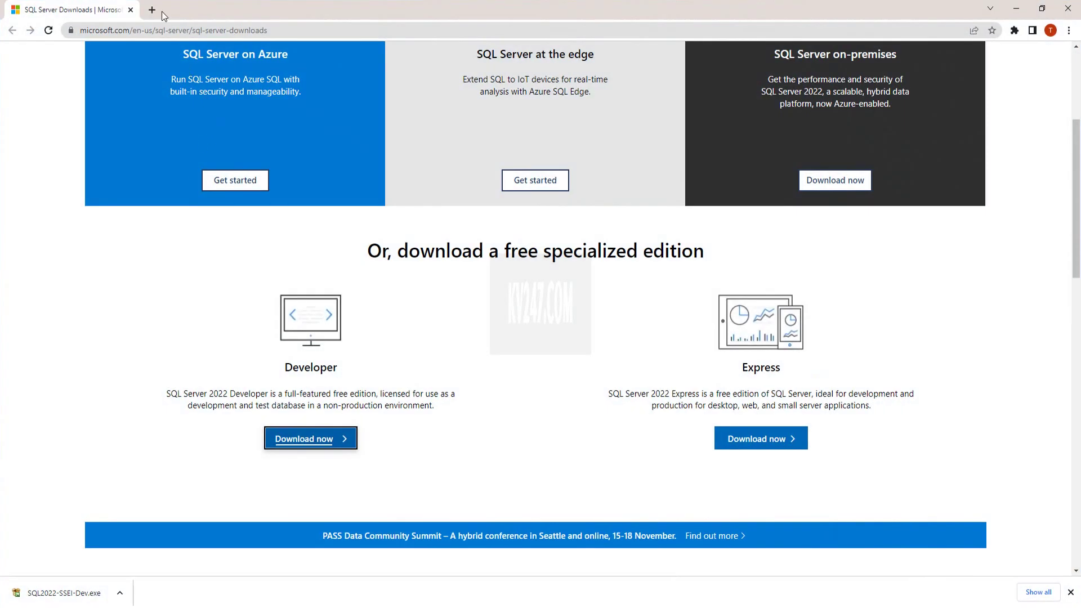
# Step: Switch to Chrome, search the web for "ssms download" in a new tab, and open Microsoft's SQL Server Management Studio download page
pyautogui.click(152, 10)
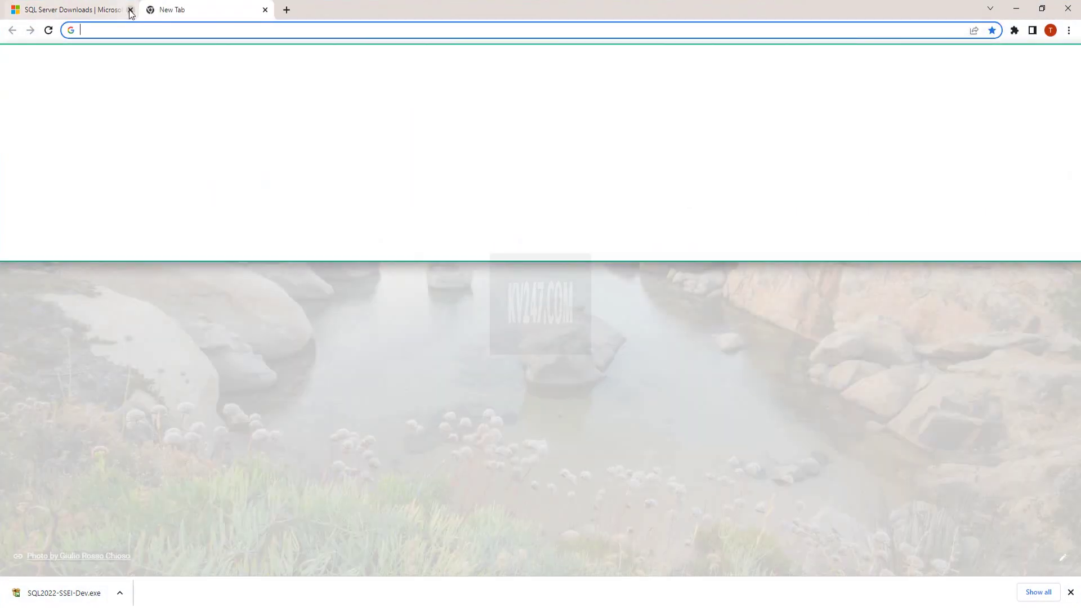
pyautogui.write('ss')
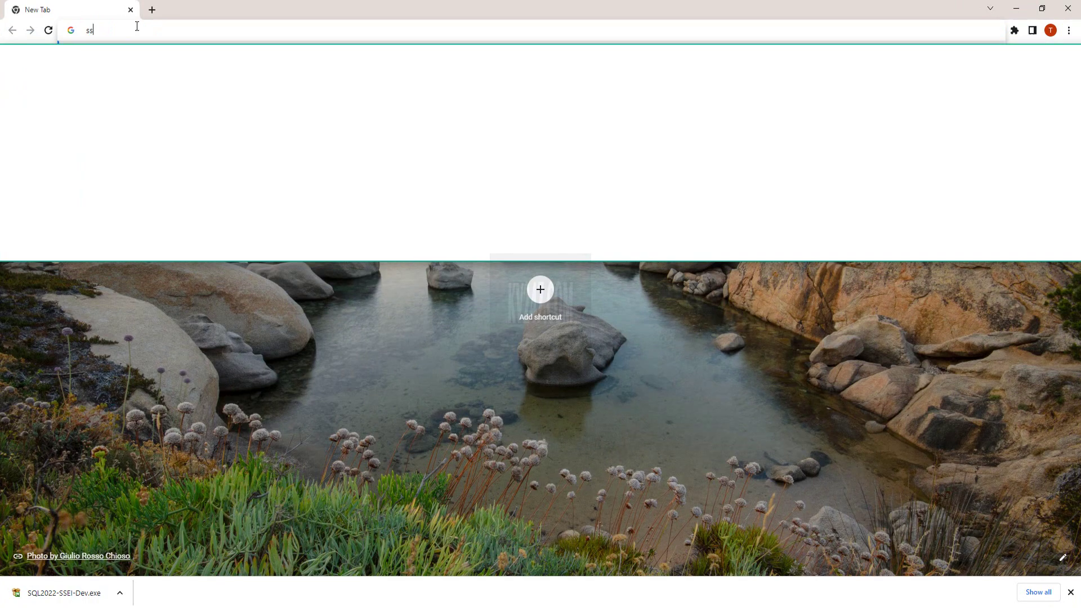
pyautogui.write('ms download')
pyautogui.press('Return')
pyautogui.click(383, 169)
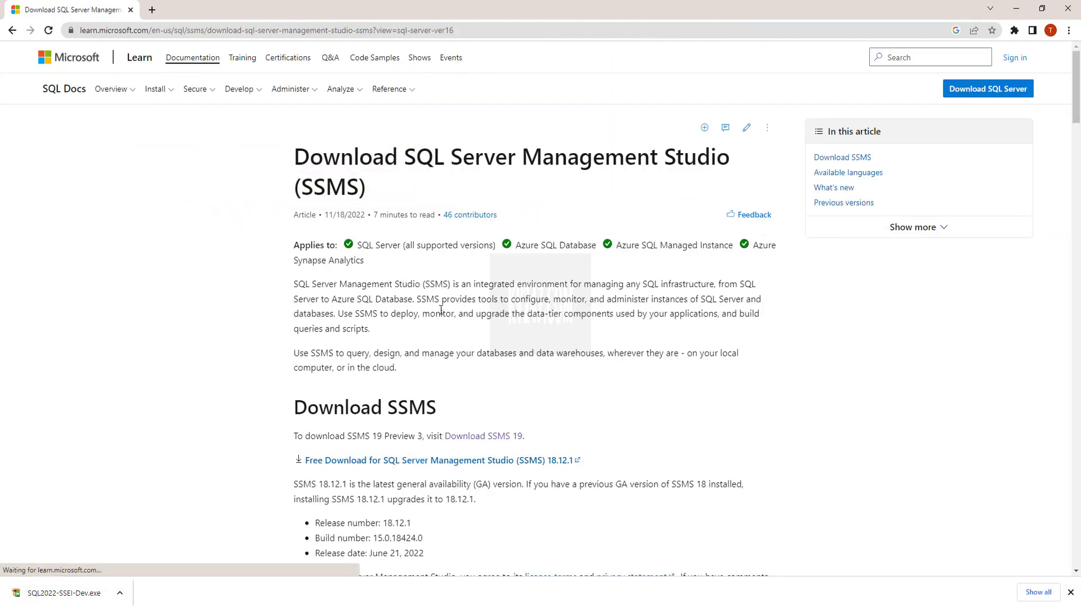
# Step: Go to the SSMS 19 (Preview) download page and download the SQL Server Management Studio 19 (Preview) installer
pyautogui.scroll(-2, 471, 304)
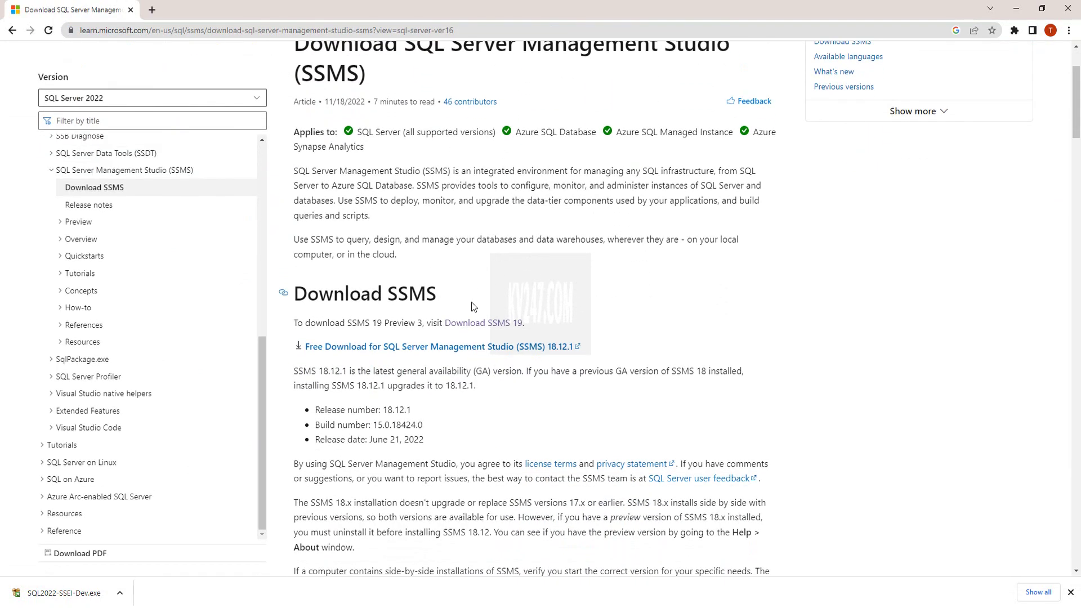
pyautogui.click(490, 325)
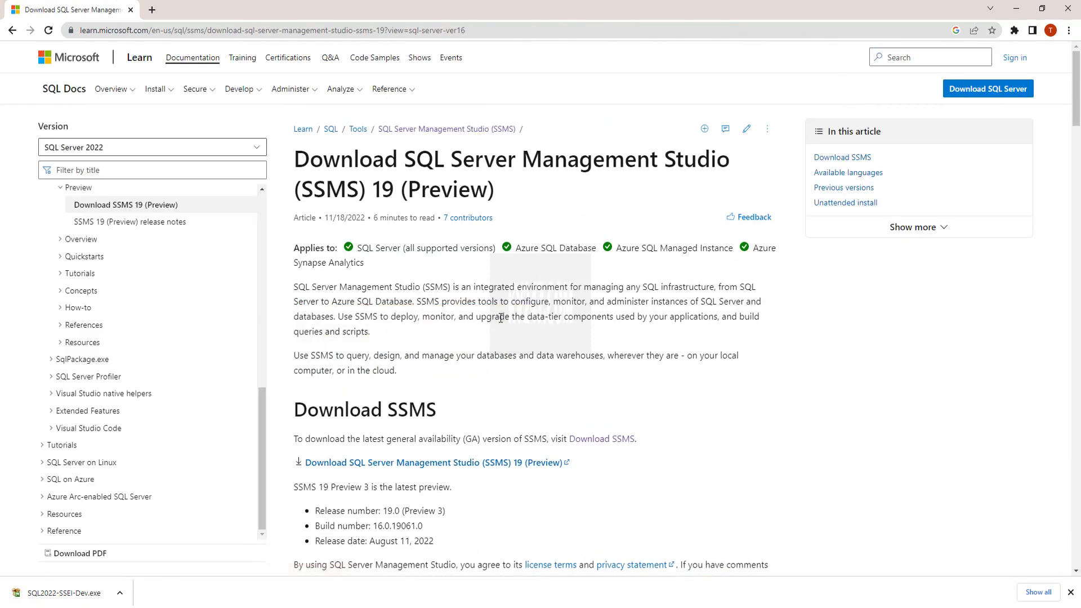
pyautogui.scroll(-2, 450, 321)
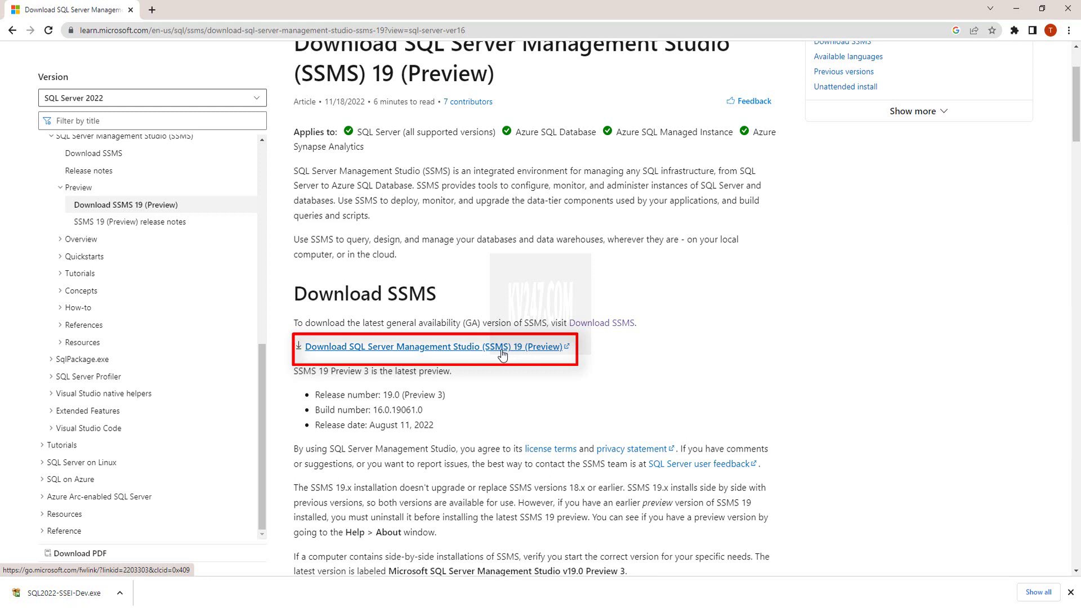
pyautogui.click(502, 350)
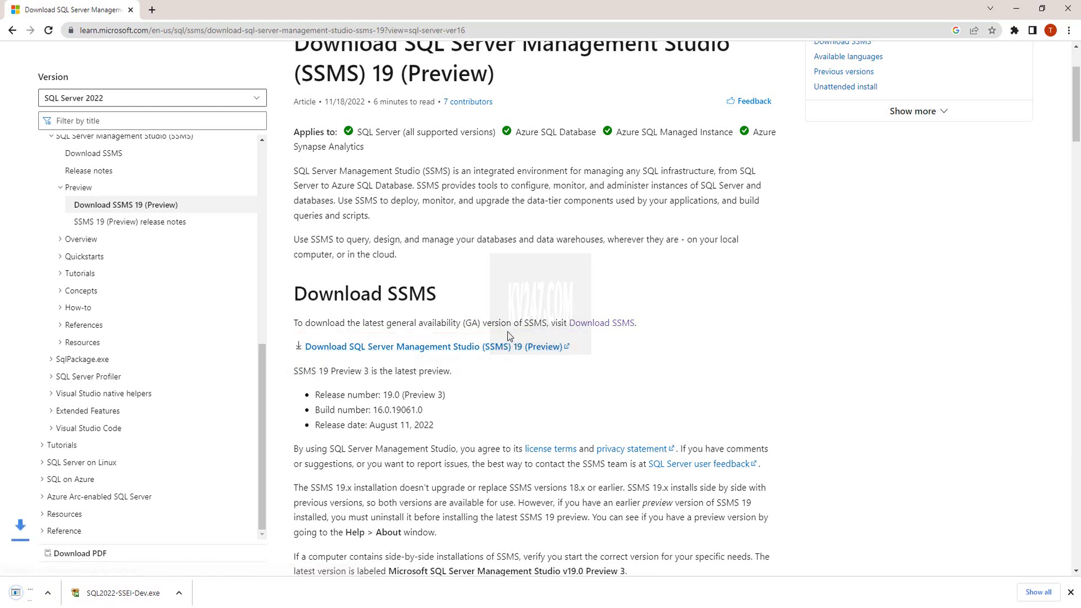